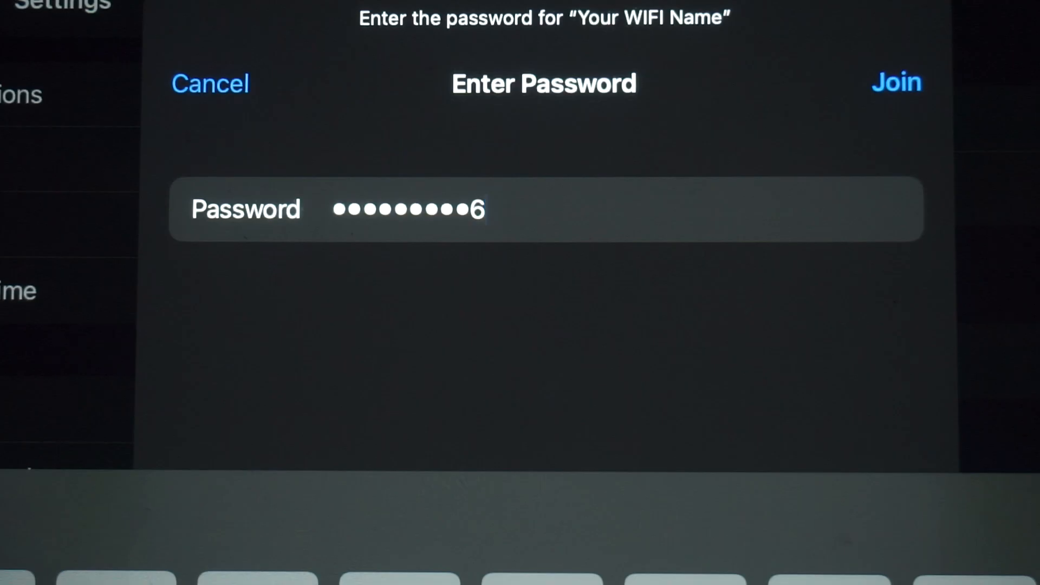
# Join the Wi-Fi network and open the router's login page, trying 192.168.1.1 first and 192.168.0.1 second.
pyautogui.click(897, 147)
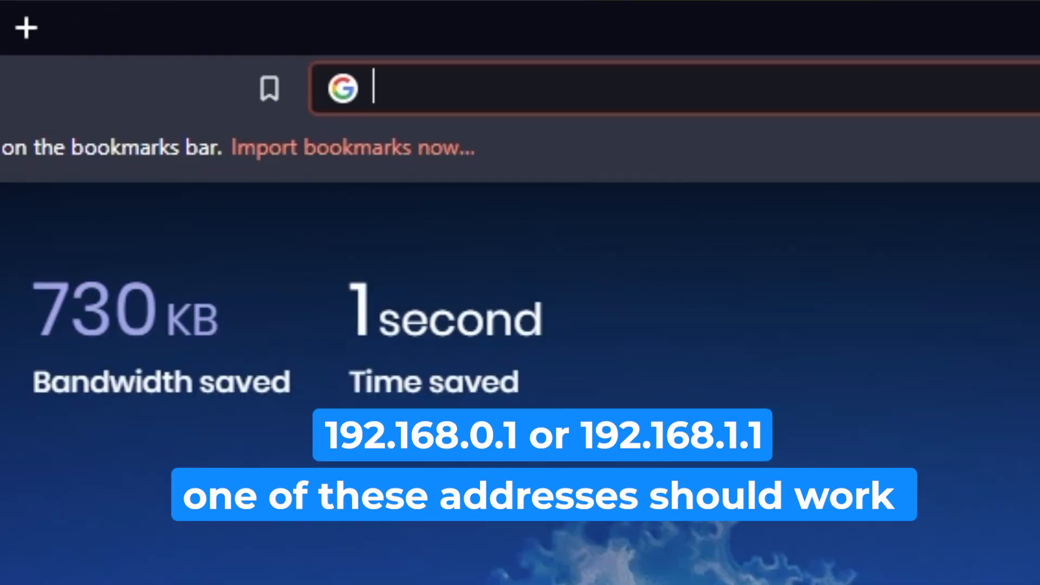
pyautogui.write('192')
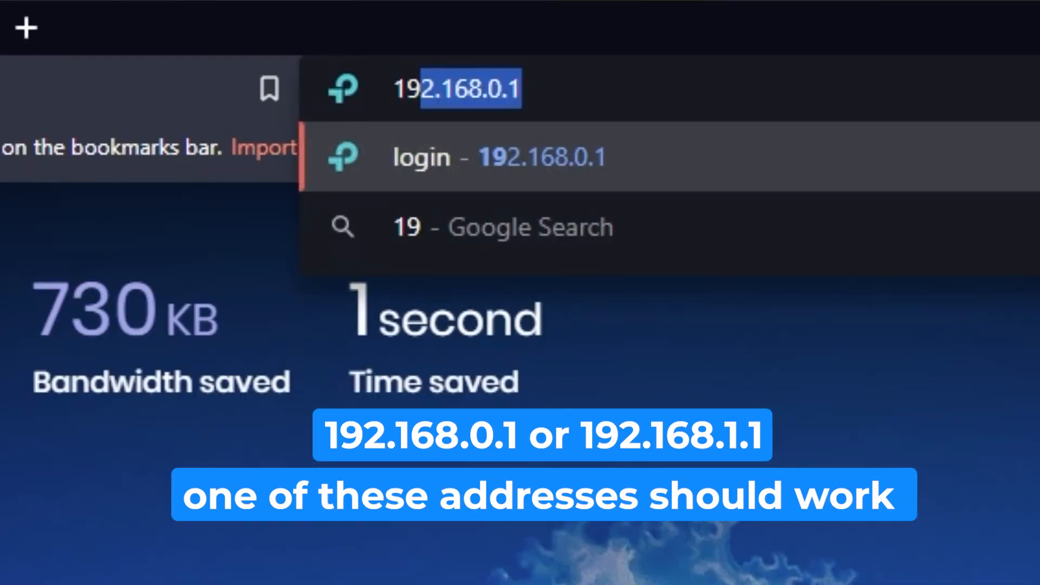
pyautogui.write('.1')
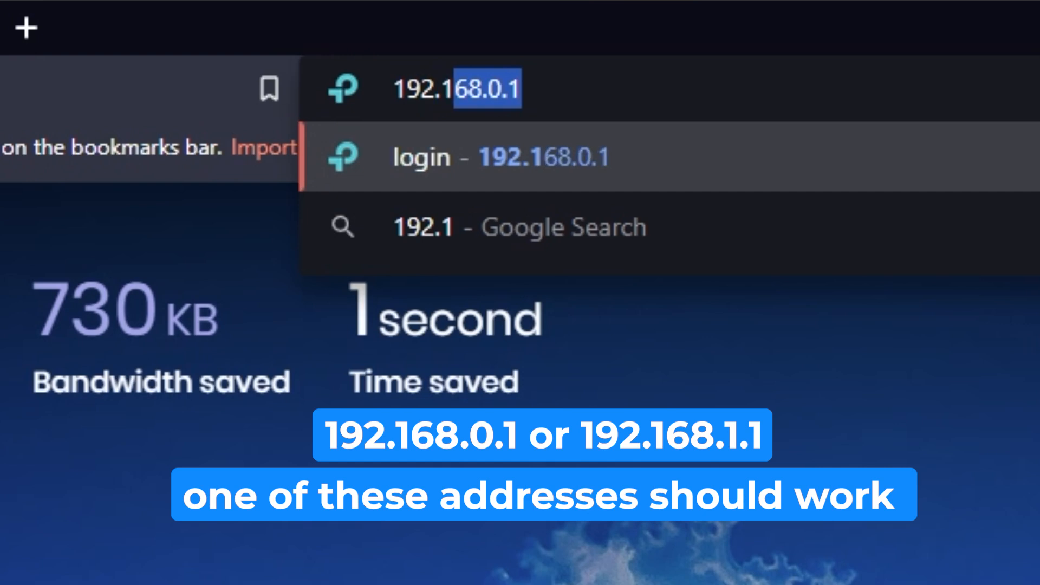
pyautogui.write('68.1.1')
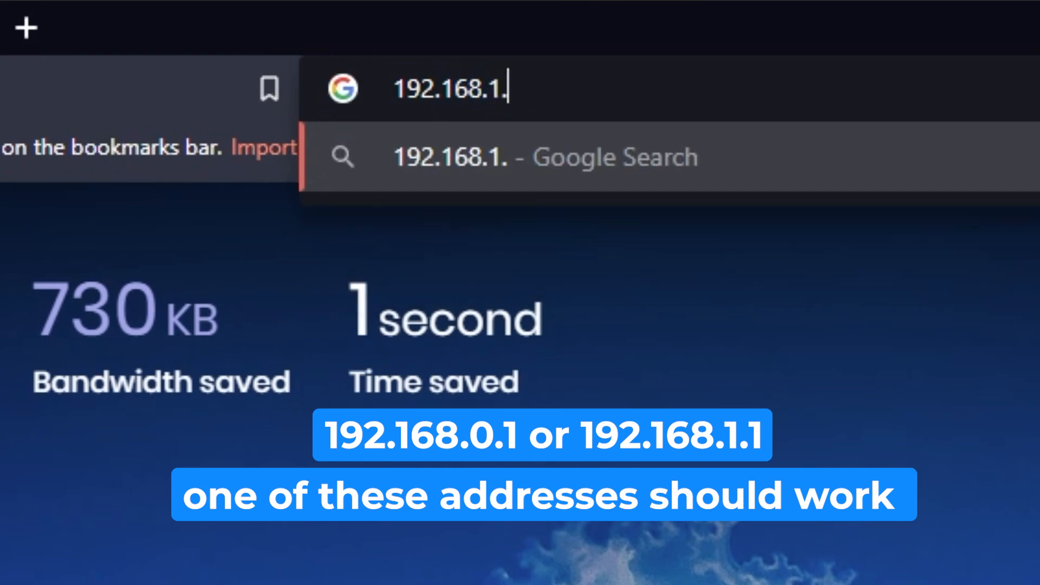
pyautogui.press('Return')
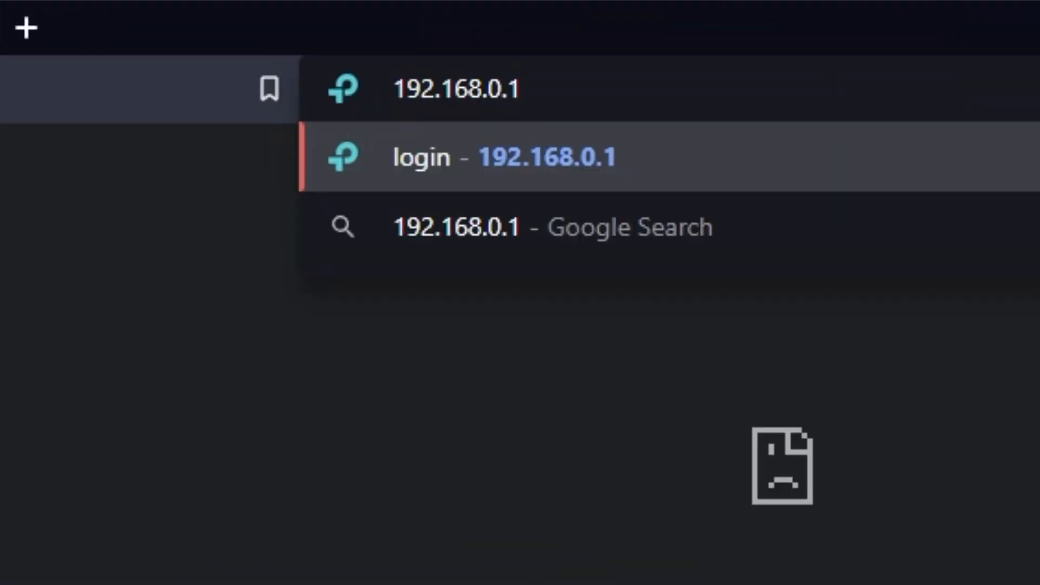
pyautogui.press('Return')
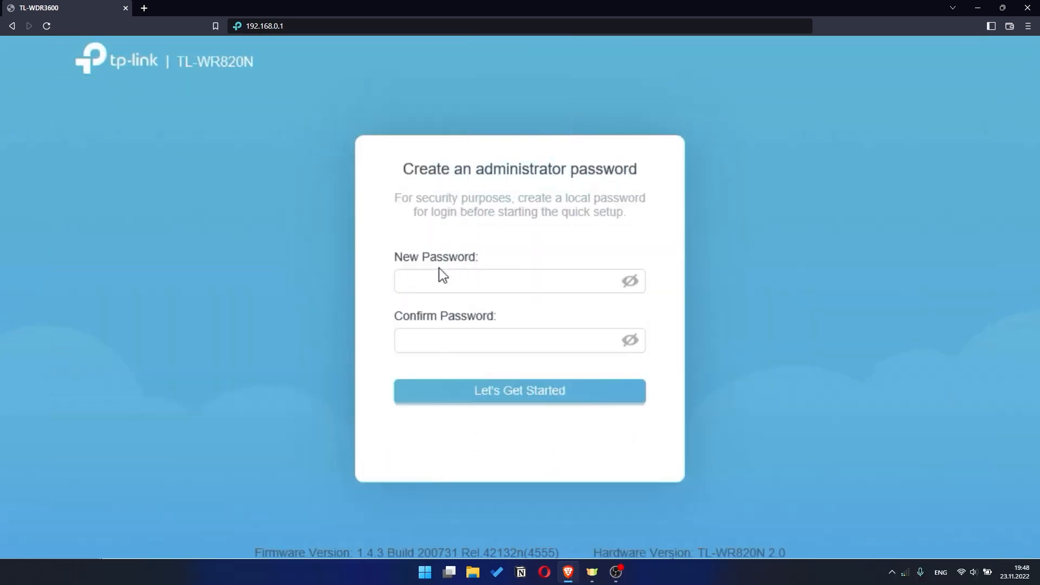
# Create the router's administrator password, enter it again as confirmation and start the quick setup.
pyautogui.click(436, 274)
pyautogui.write('*********')
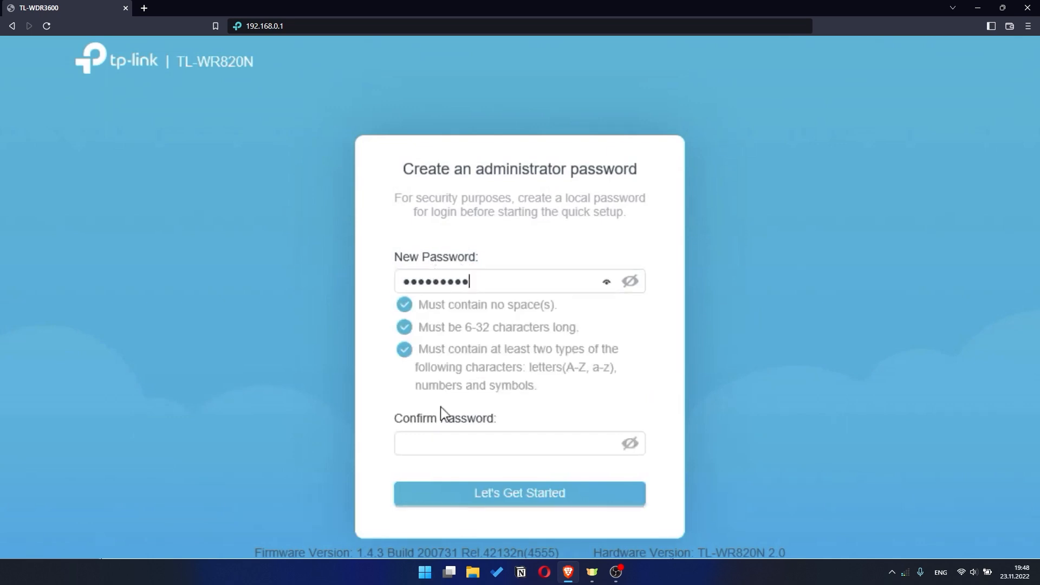
pyautogui.click(441, 442)
pyautogui.write('*********')
pyautogui.click(537, 396)
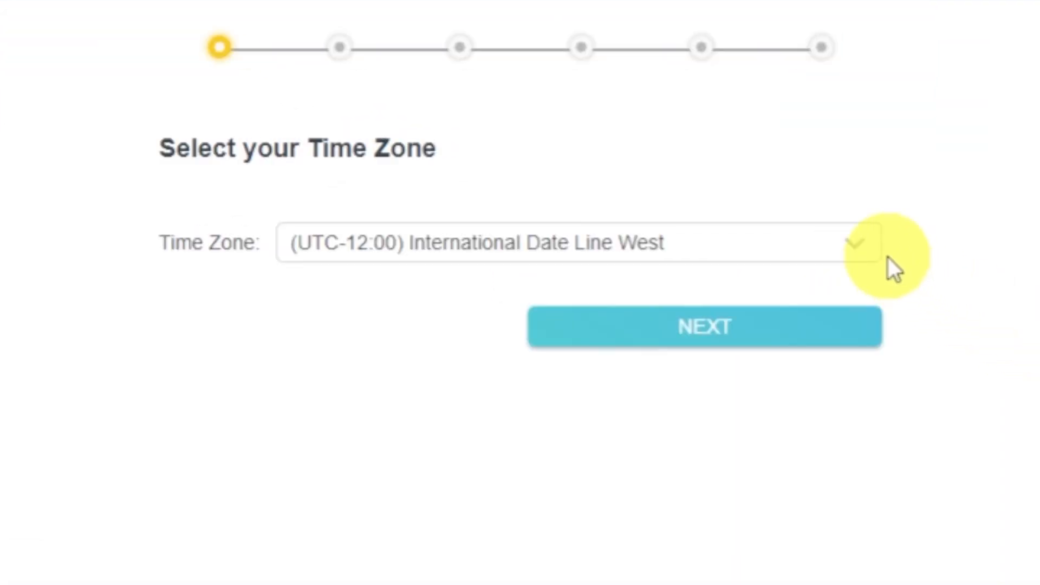
# Review the time zone choices, keep (UTC-12:00) International Date Line West and continue the setup.
pyautogui.click(874, 247)
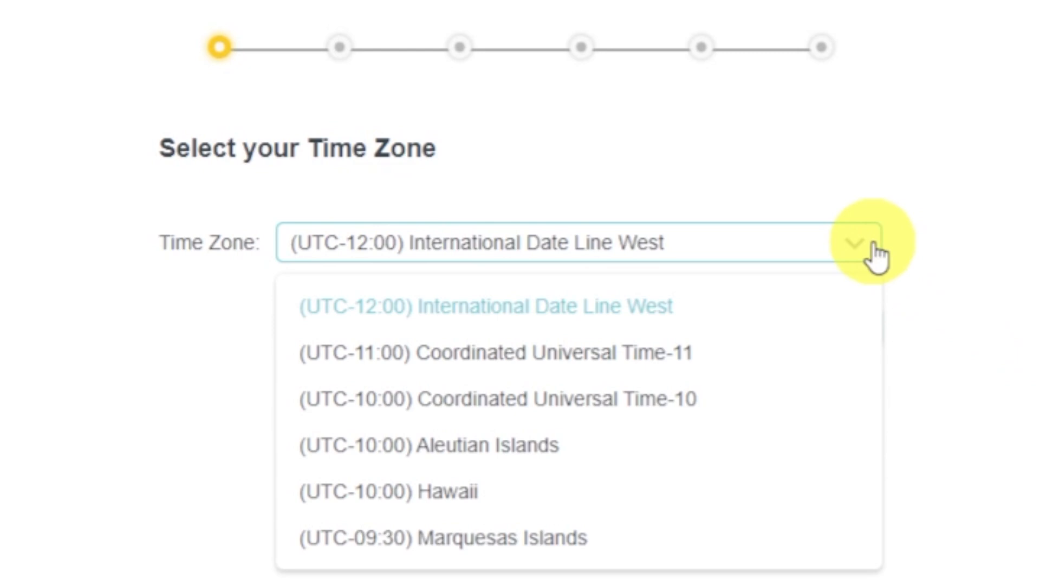
pyautogui.click(875, 248)
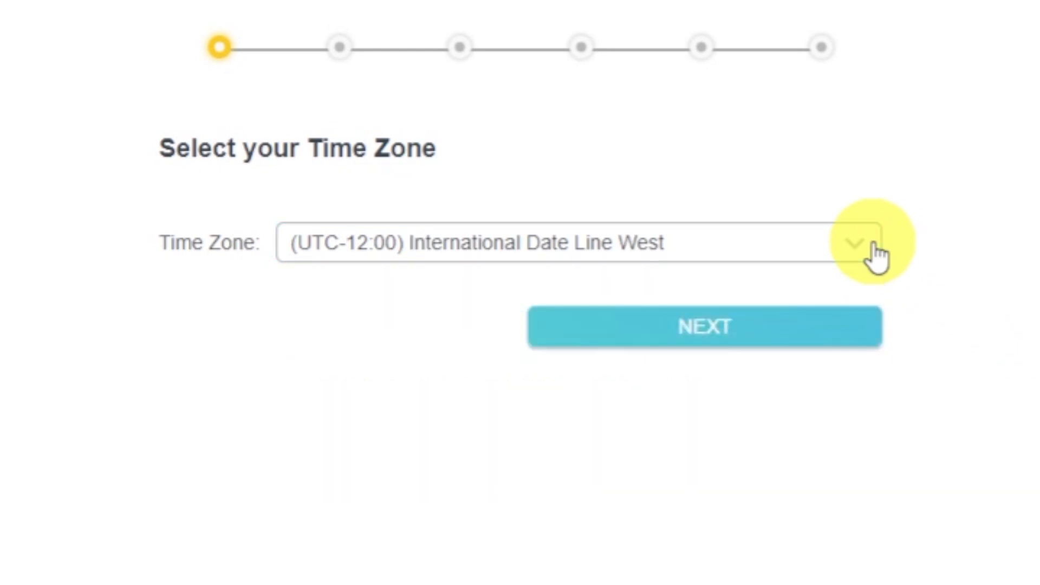
pyautogui.click(843, 329)
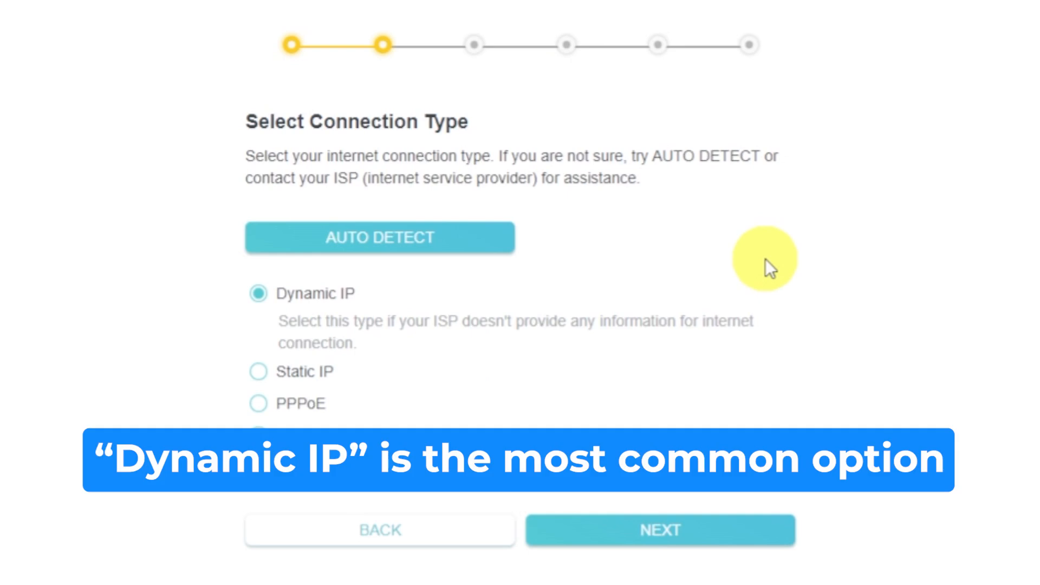
# Auto-detect the connection type, accept Dynamic IP, and continue with Use Default MAC Address for the router.
pyautogui.click(474, 238)
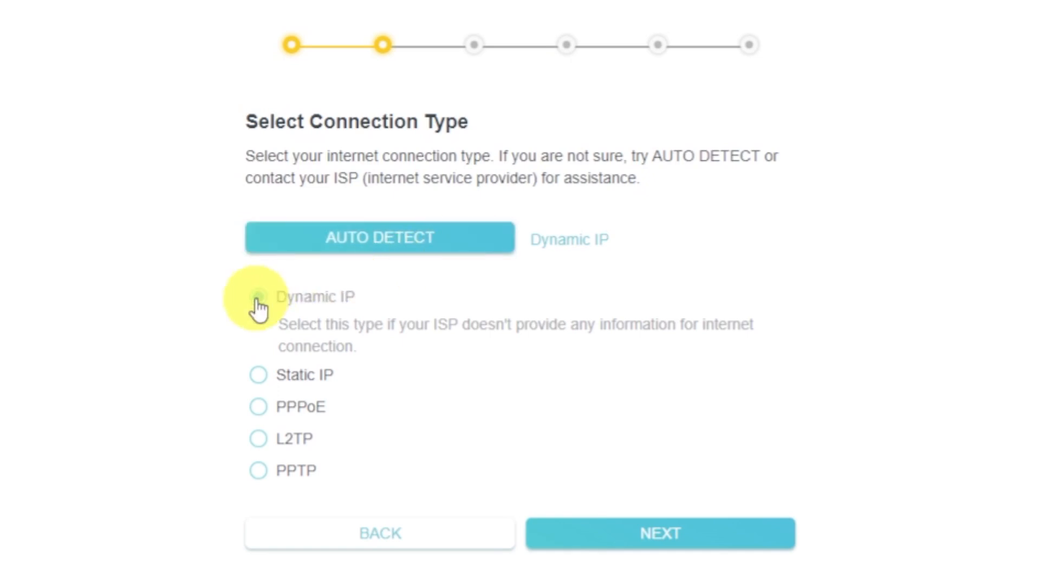
pyautogui.click(724, 548)
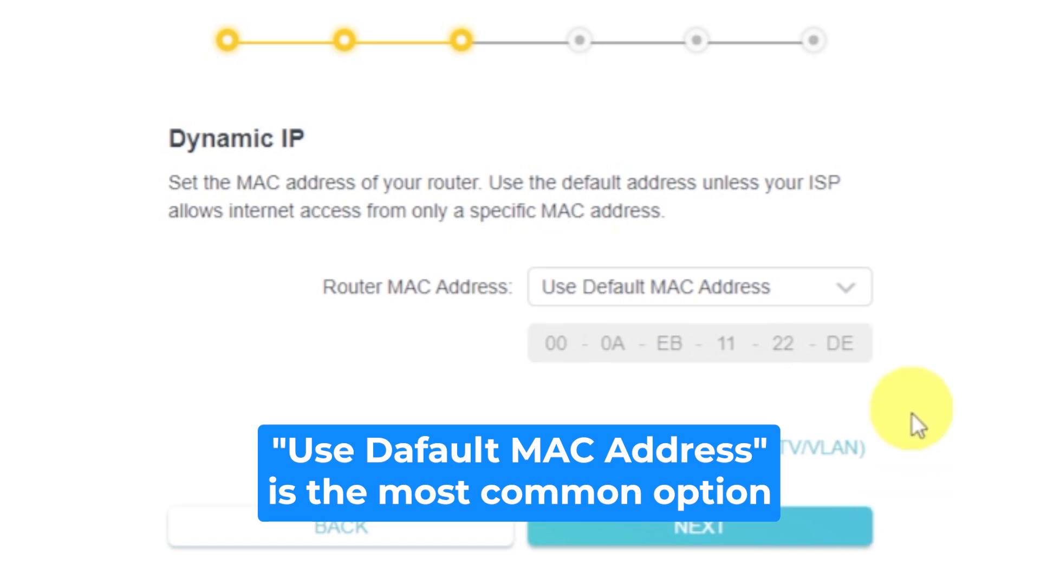
pyautogui.click(861, 298)
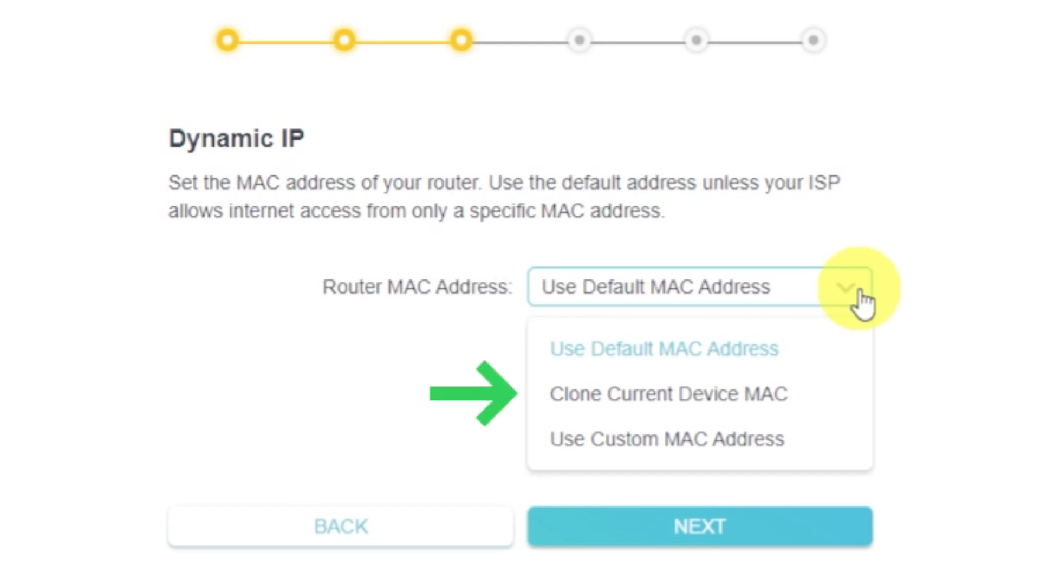
pyautogui.click(861, 299)
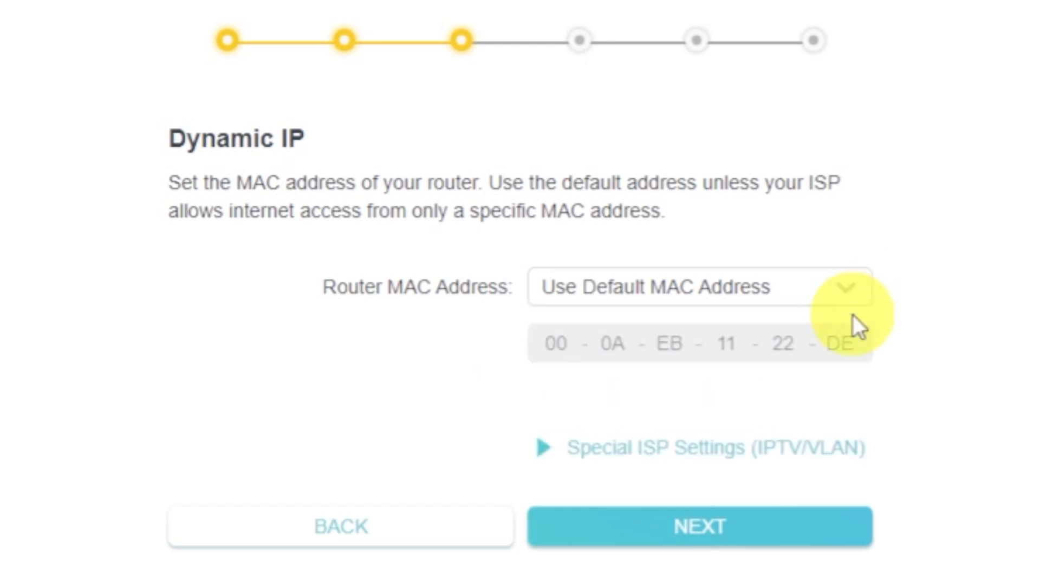
pyautogui.click(817, 533)
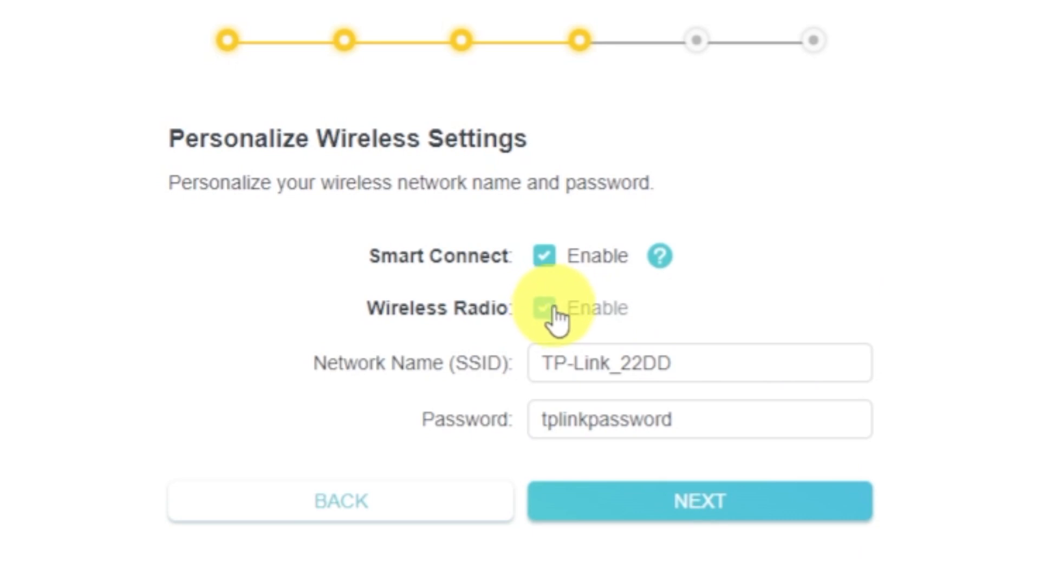
# Accept TP-Link_22DD as the wireless network name with the preset Wi-Fi password, leaving Smart Connect and Wireless Radio enabled.
pyautogui.click(746, 367)
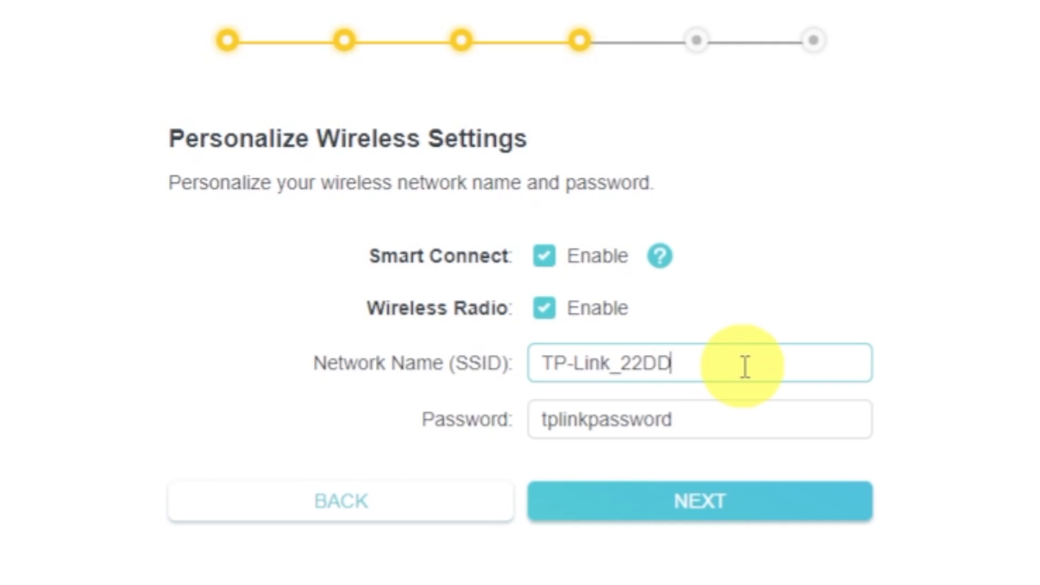
pyautogui.click(738, 419)
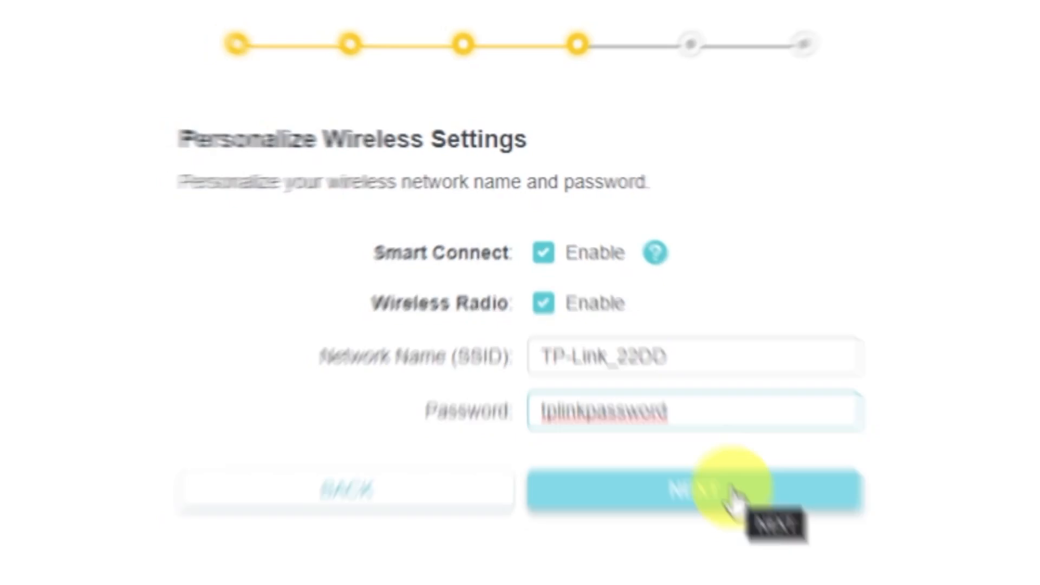
pyautogui.click(732, 490)
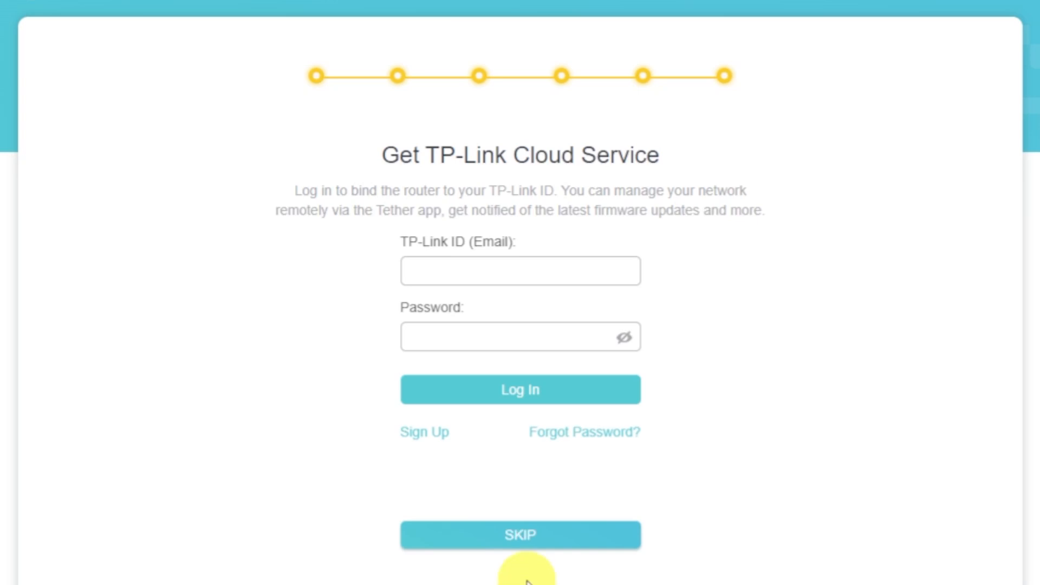
# Skip the TP-Link Cloud Service login and finish the setup wizard past its settings summary and Internet connection check.
pyautogui.click(519, 539)
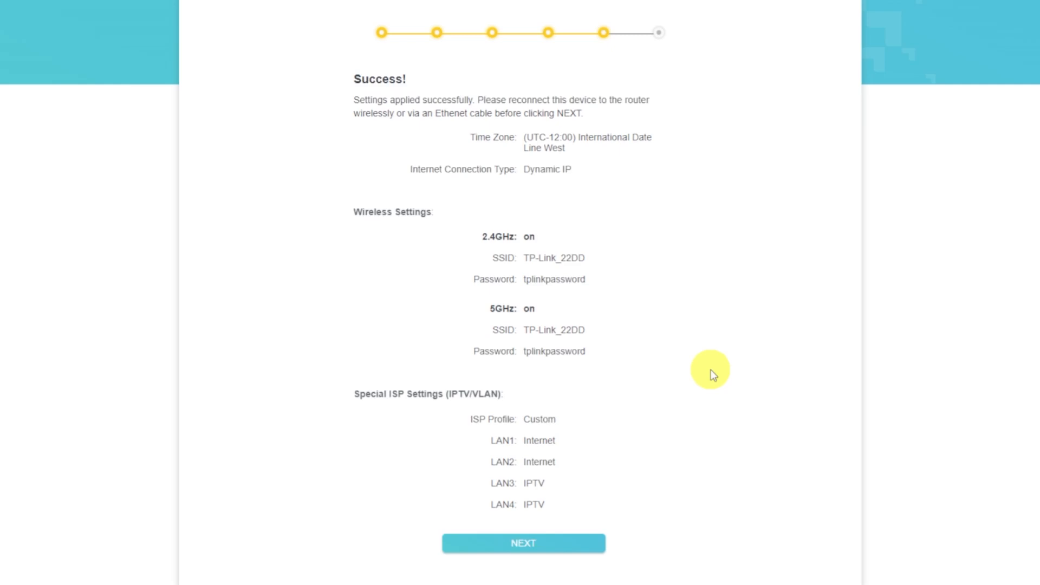
pyautogui.click(583, 545)
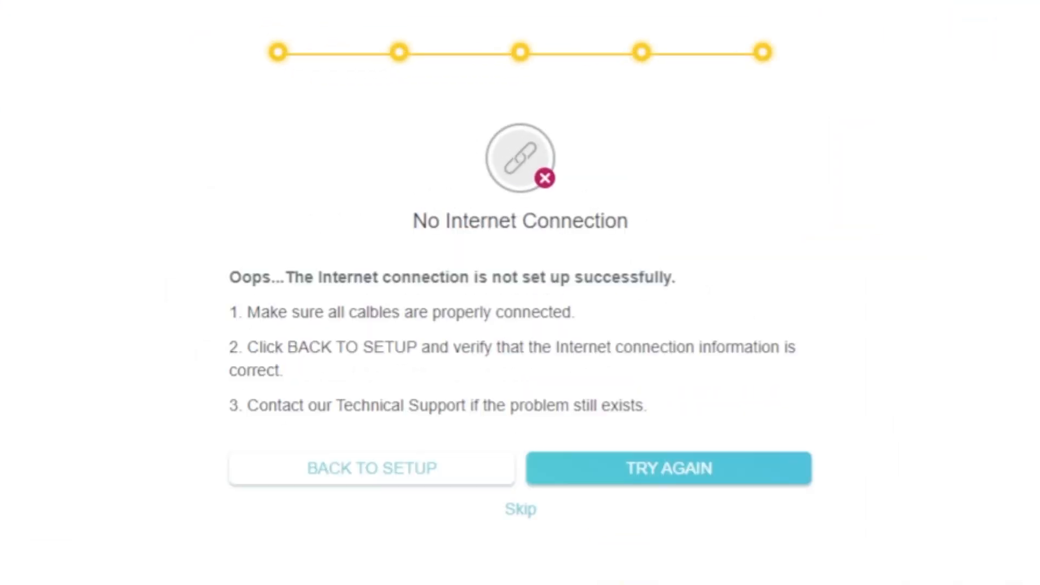
pyautogui.click(529, 514)
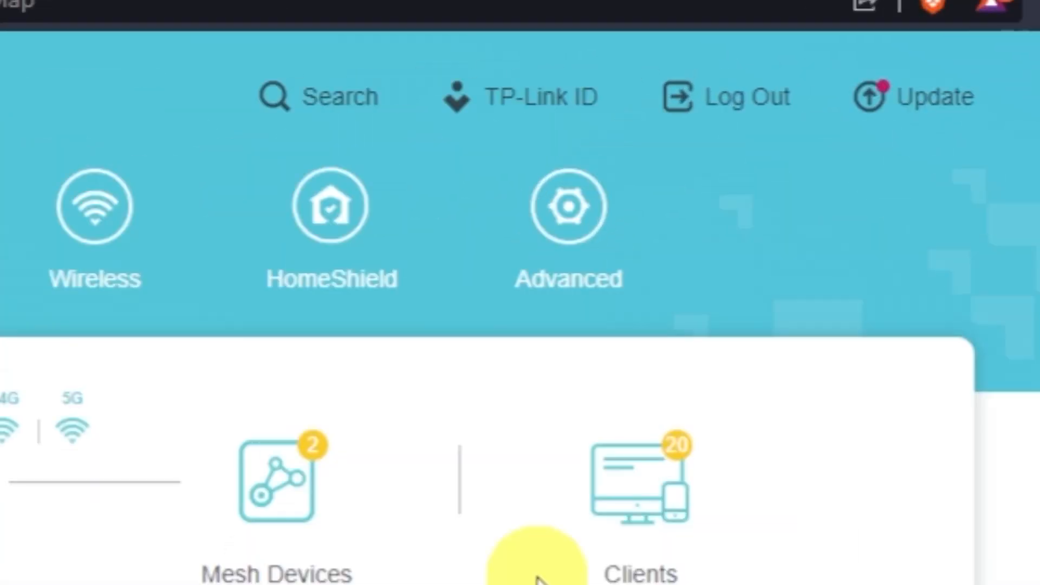
# Reboot the router from its advanced system settings.
pyautogui.click(547, 296)
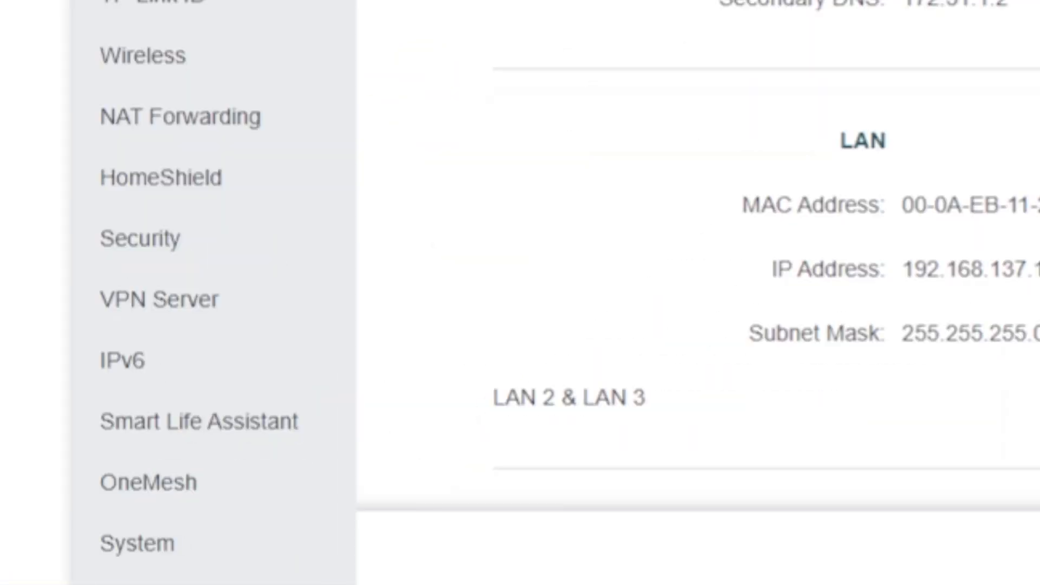
pyautogui.scroll(-1, 310, 376)
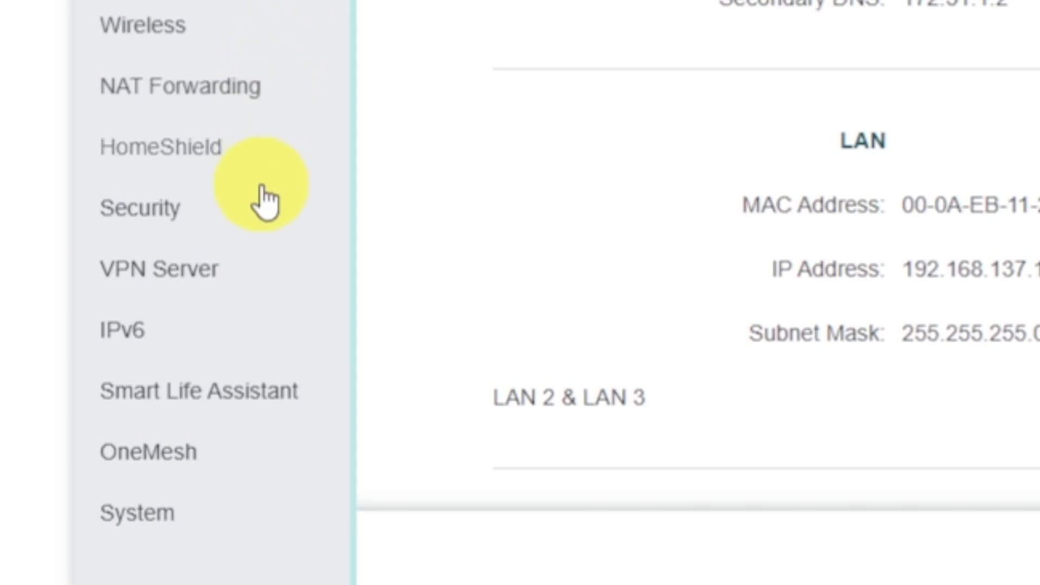
pyautogui.click(209, 531)
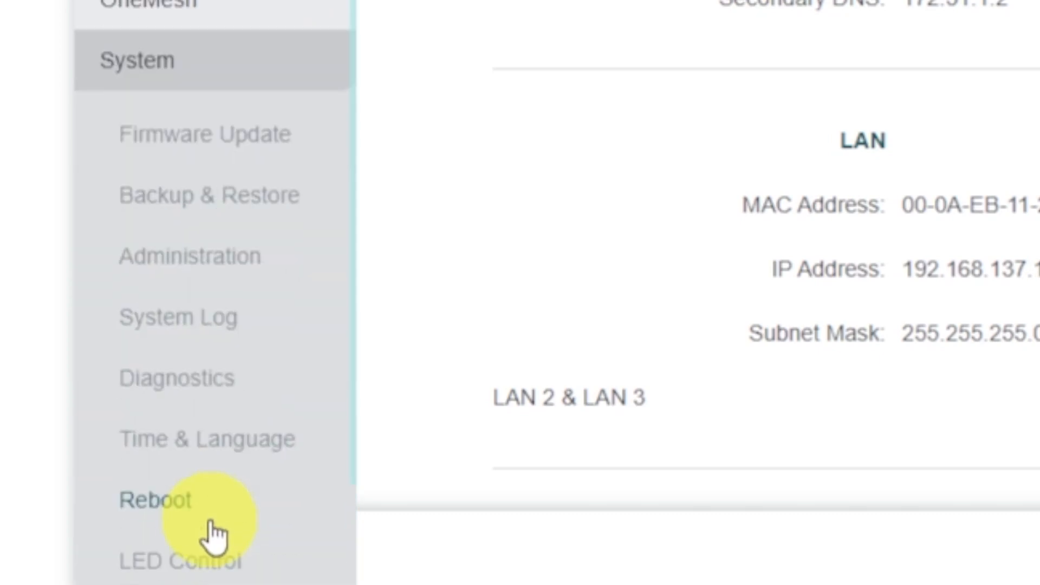
pyautogui.click(257, 512)
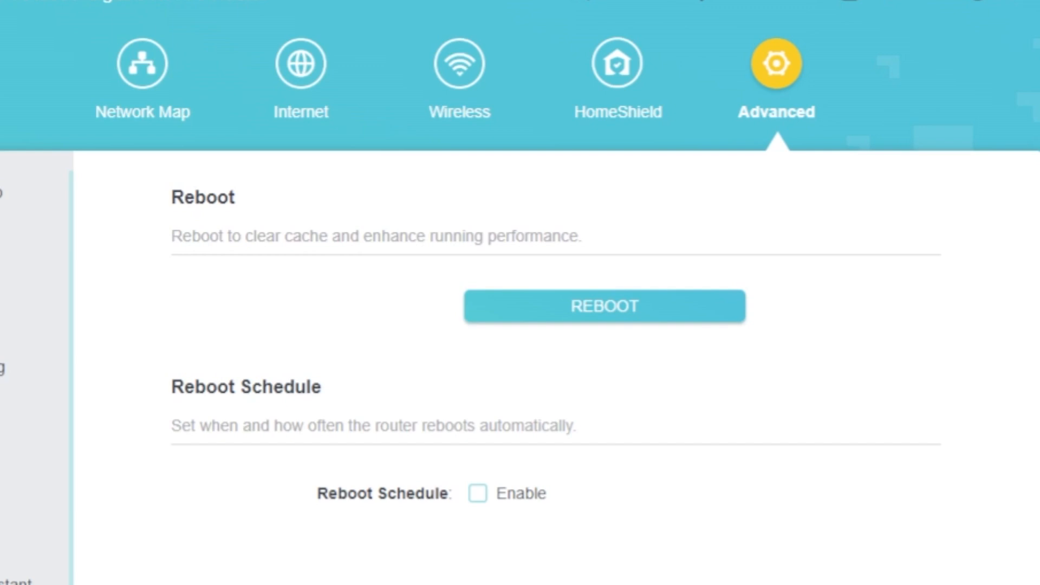
pyautogui.click(559, 312)
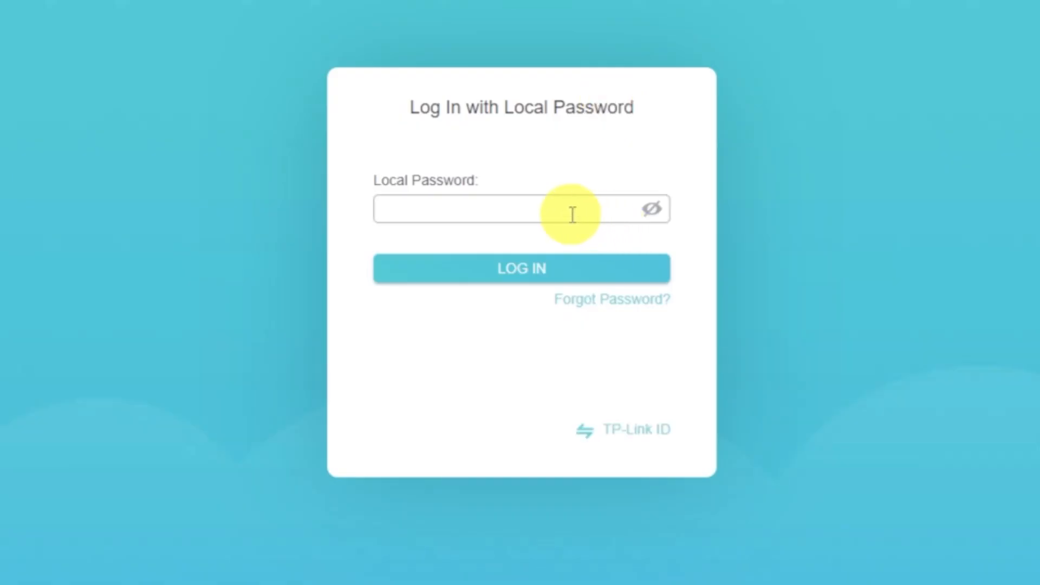
# Log in to the router again with the local password.
pyautogui.click(573, 215)
pyautogui.write('********')
pyautogui.click(546, 265)
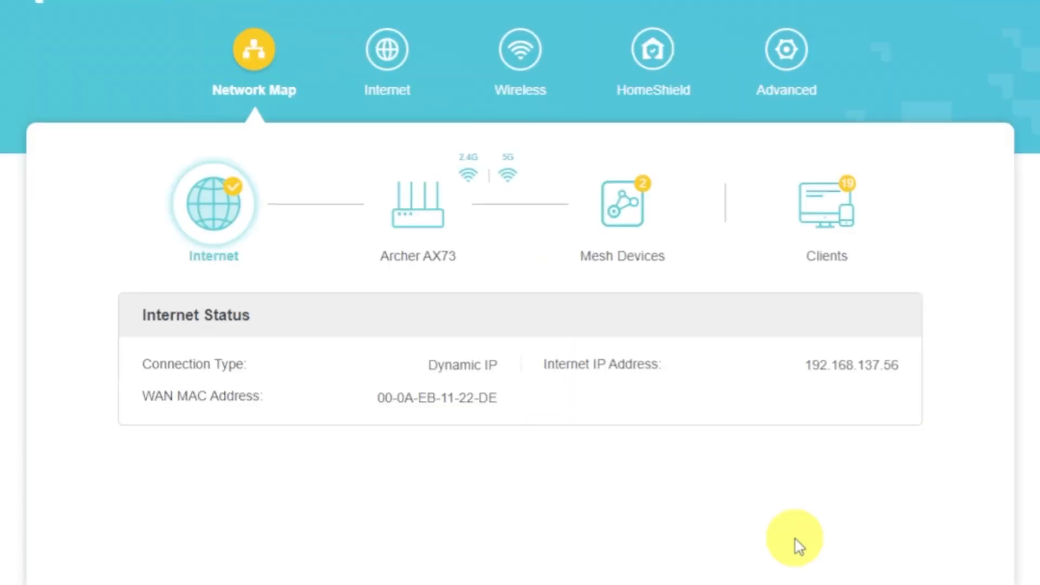
# Set the router MAC address to Clone Current Device MAC in the Internet settings and save.
pyautogui.click(402, 77)
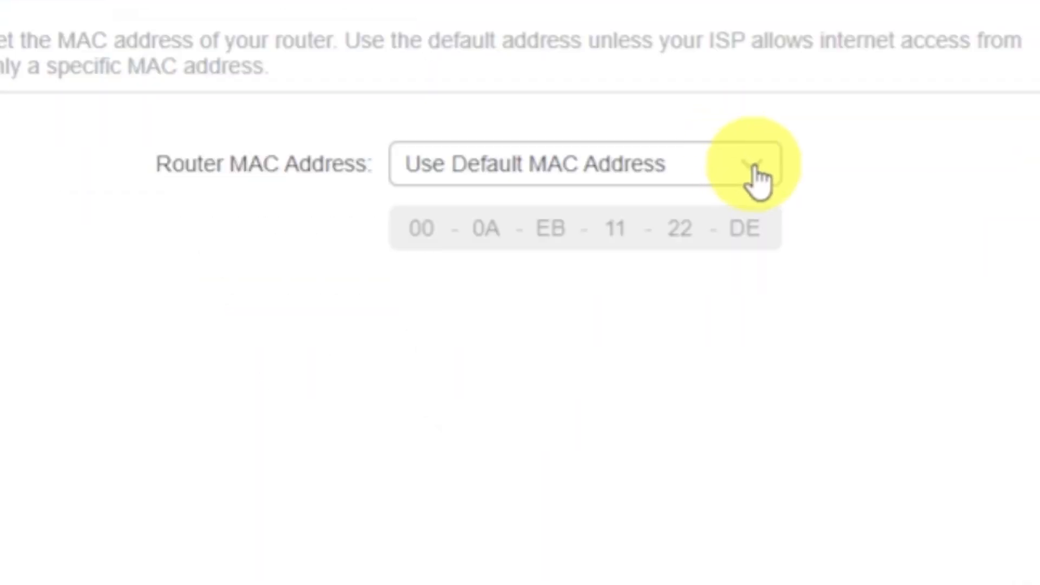
pyautogui.click(659, 455)
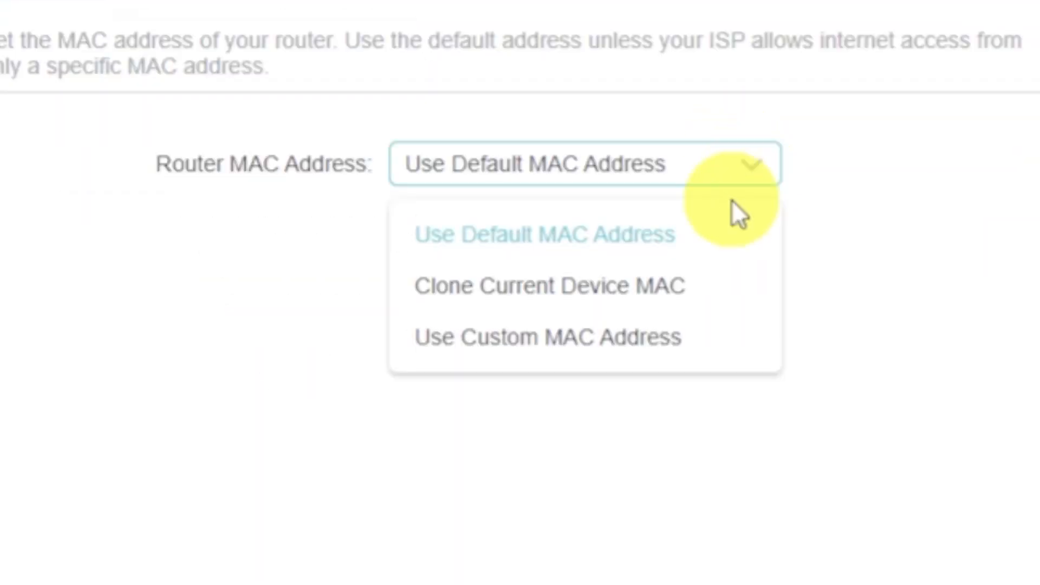
pyautogui.click(654, 274)
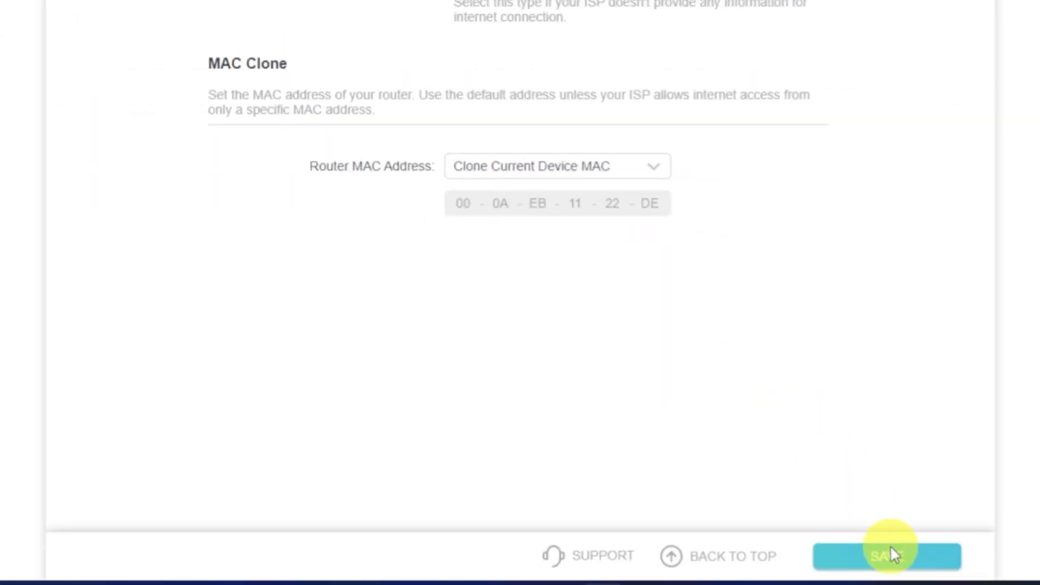
pyautogui.click(891, 549)
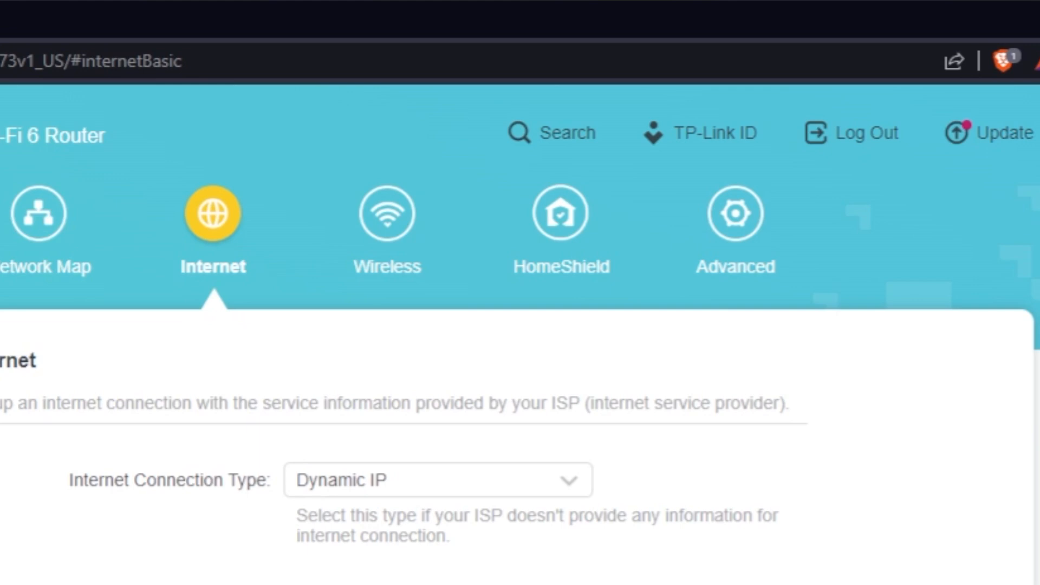
# Reboot the router from the advanced system settings to apply the cloned MAC address.
pyautogui.click(763, 227)
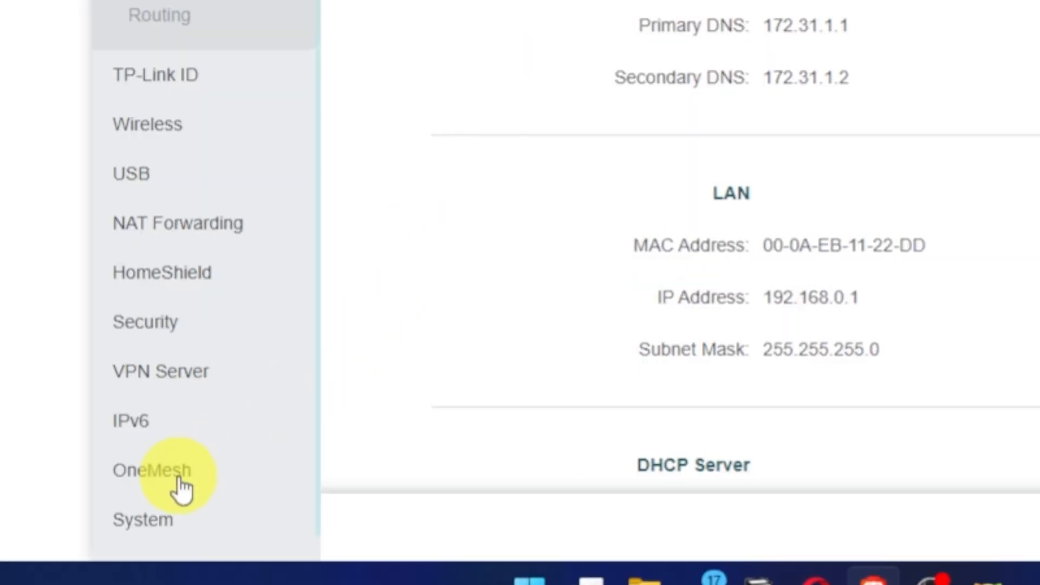
pyautogui.click(158, 521)
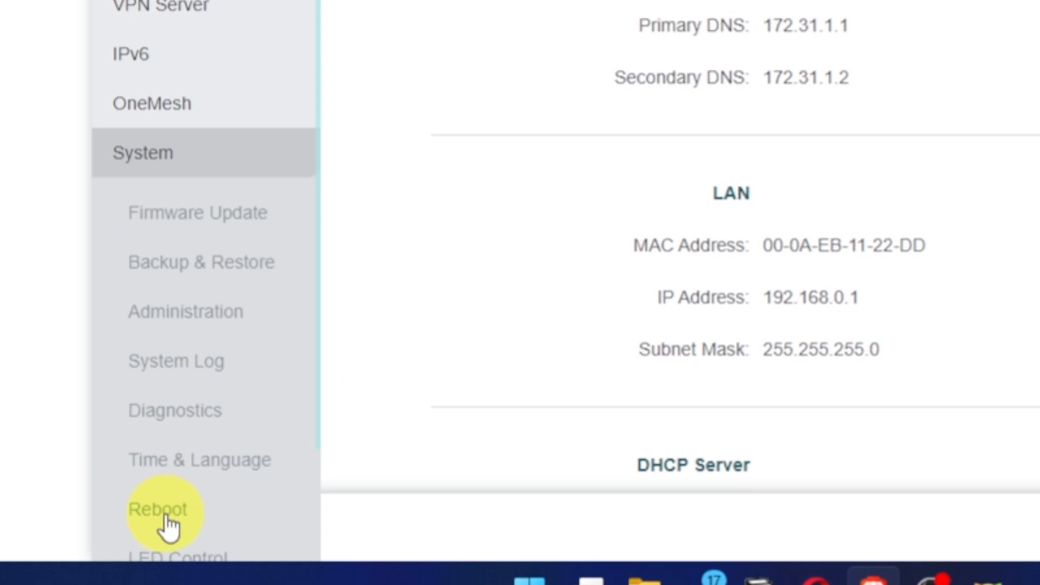
pyautogui.click(184, 512)
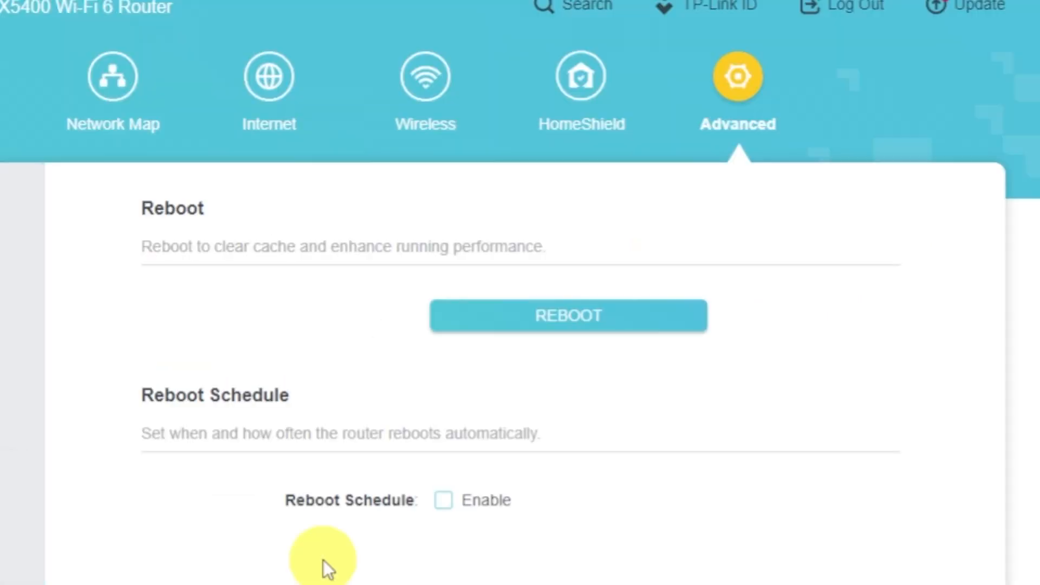
pyautogui.click(493, 323)
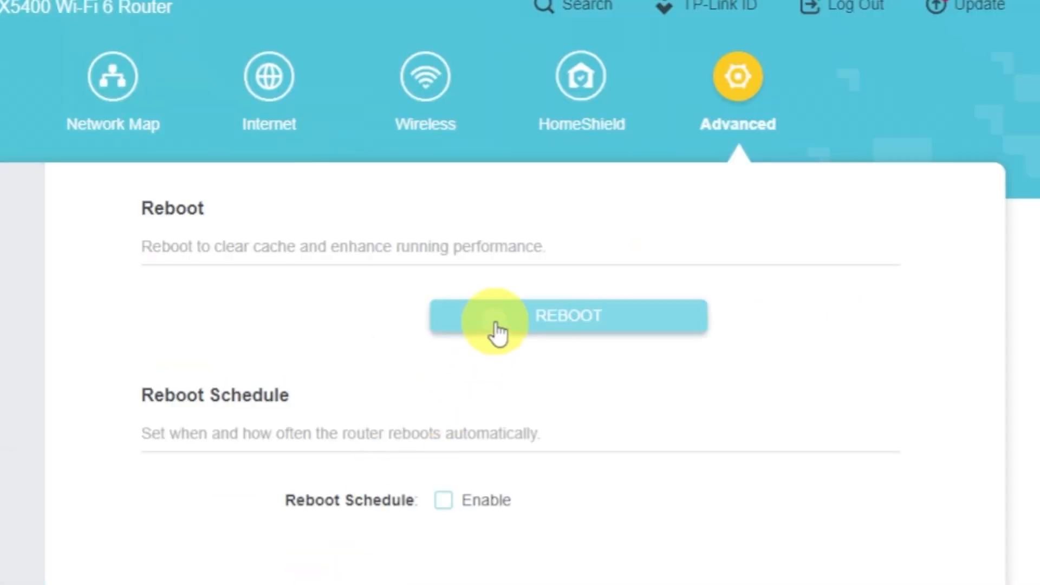